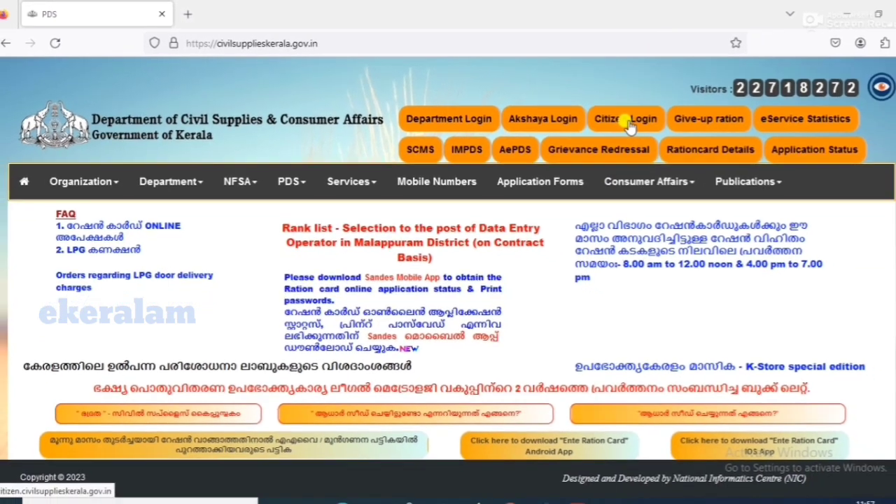
Step: Go from the department site to the e-Citizen portal and reach its Citizen Login page
{"action": "left_click", "coordinate": [669, 133]}
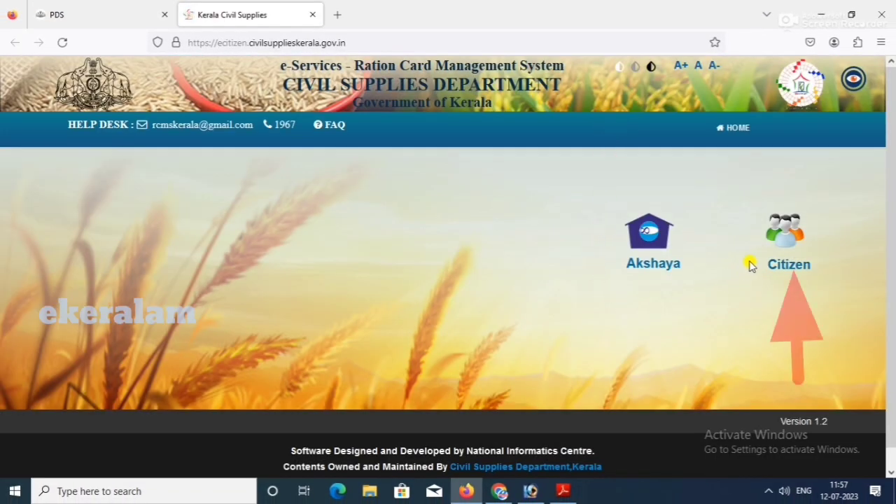
{"action": "left_click", "coordinate": [786, 247]}
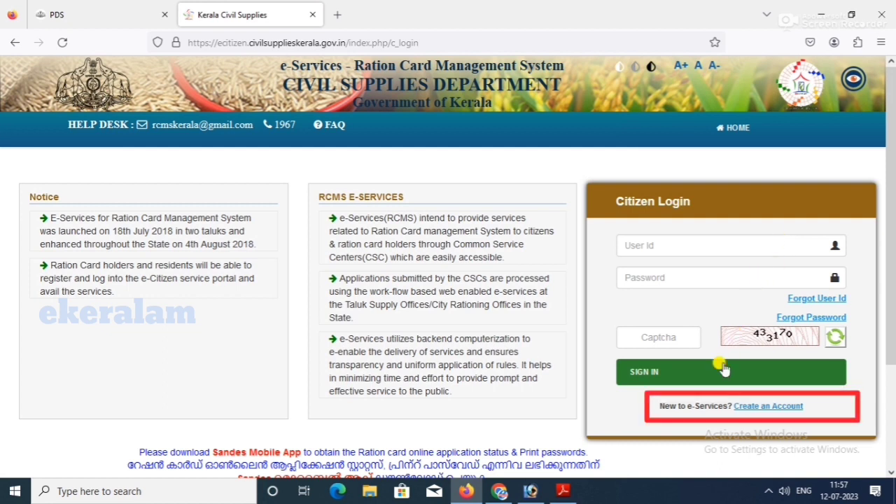
Step: Start a new account, enter the Aadhaar and ration card numbers, agree to consent, and validate them
{"action": "left_click", "coordinate": [770, 412]}
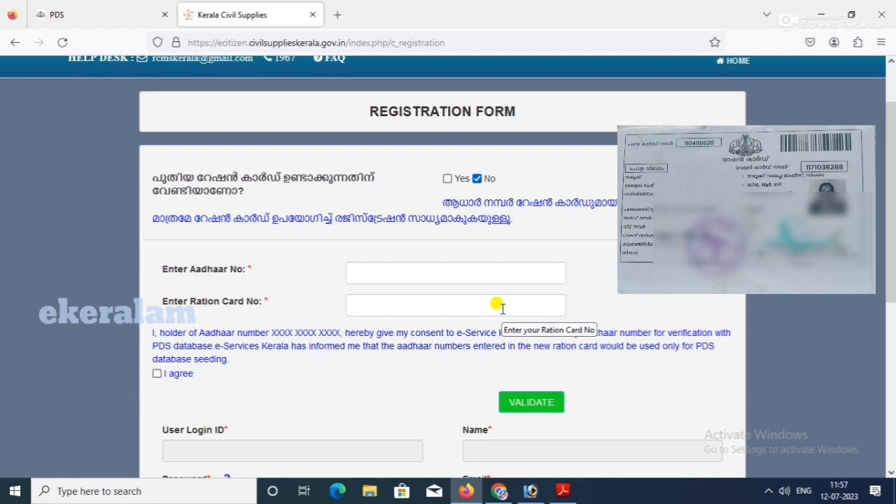
{"action": "left_click", "coordinate": [492, 274]}
{"action": "type", "text": "12"}
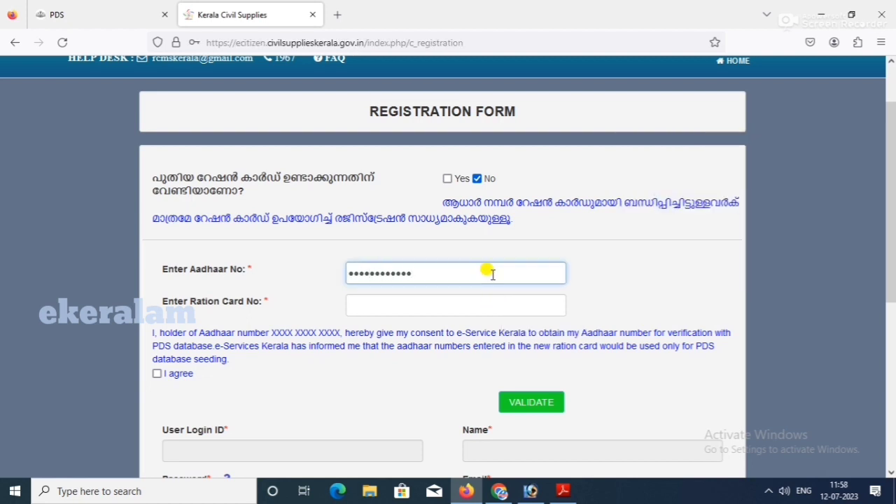
{"action": "left_click", "coordinate": [403, 309]}
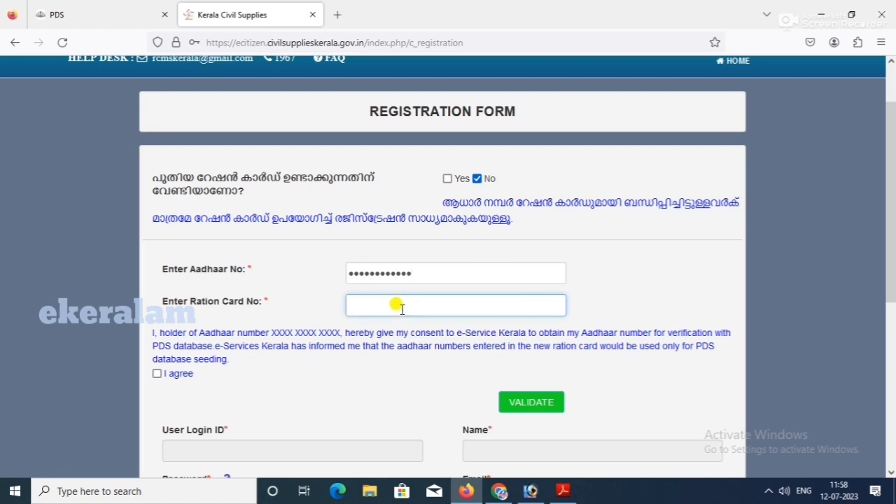
{"action": "type", "text": "12"}
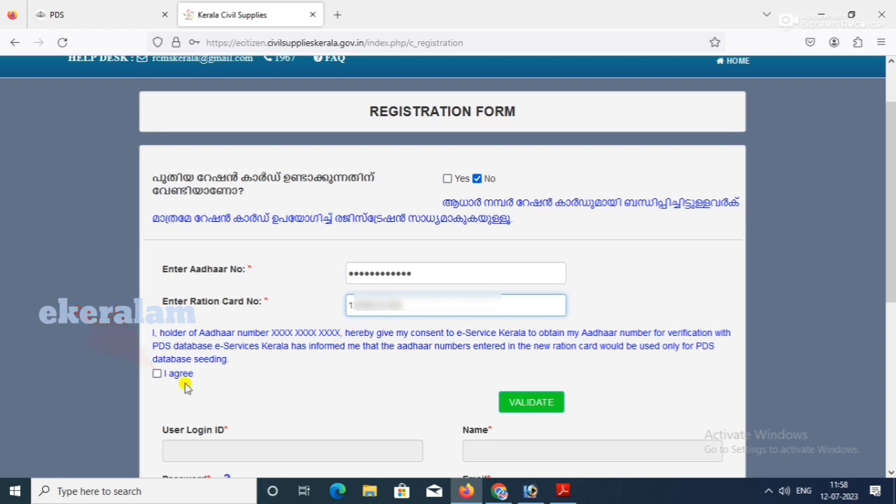
{"action": "left_click", "coordinate": [157, 374]}
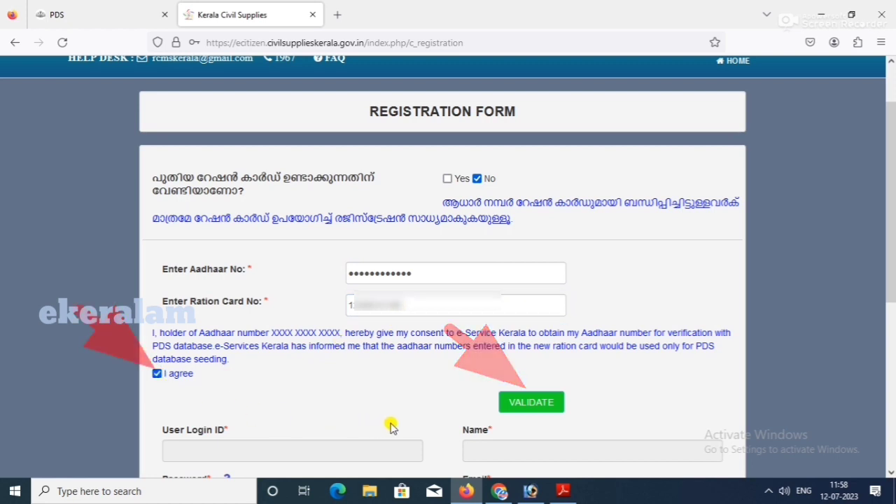
{"action": "left_click", "coordinate": [527, 402]}
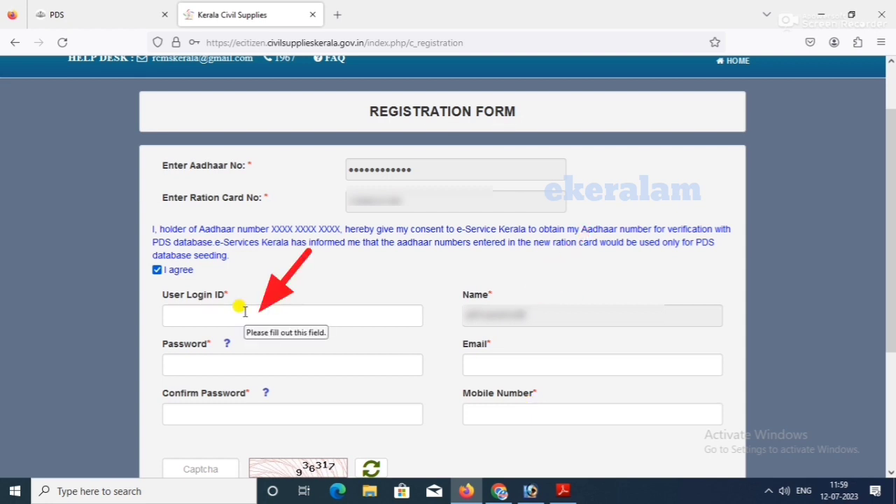
Step: Enter a user login ID, then the account password and its confirmation
{"action": "left_click", "coordinate": [245, 312]}
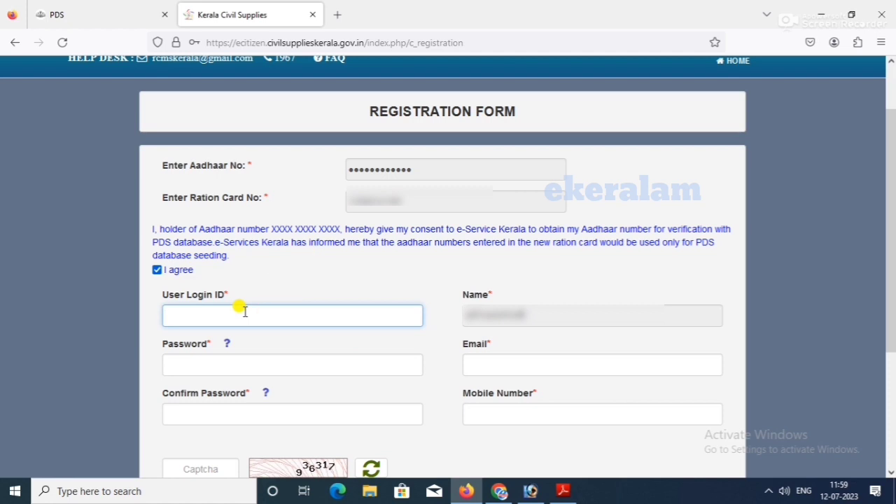
{"action": "type", "text": "ins"}
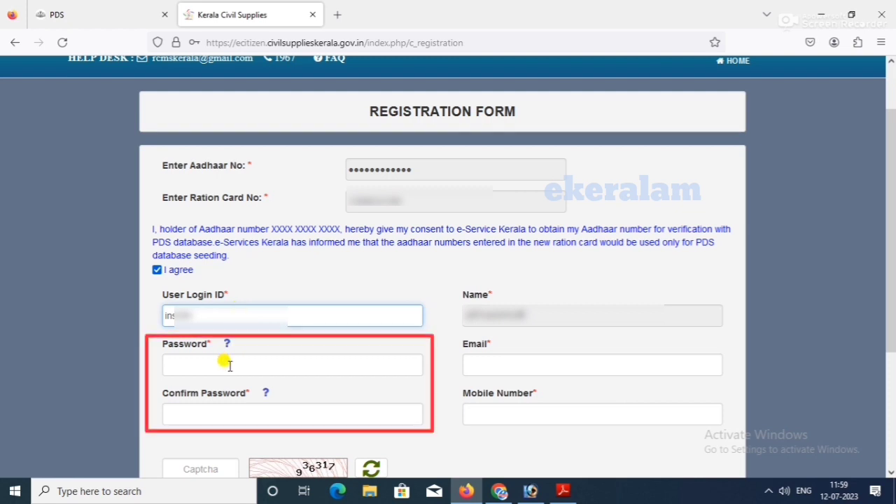
{"action": "left_click", "coordinate": [276, 368]}
{"action": "type", "text": "i•••••"}
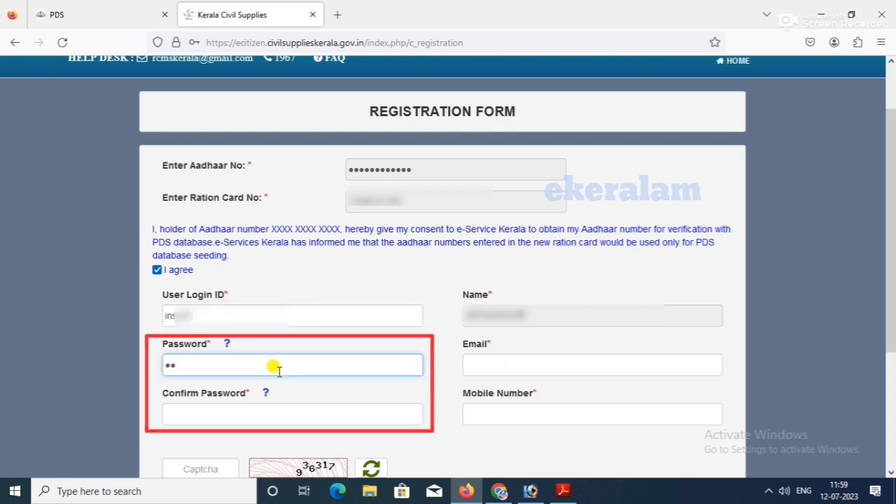
{"action": "type", "text": "•••"}
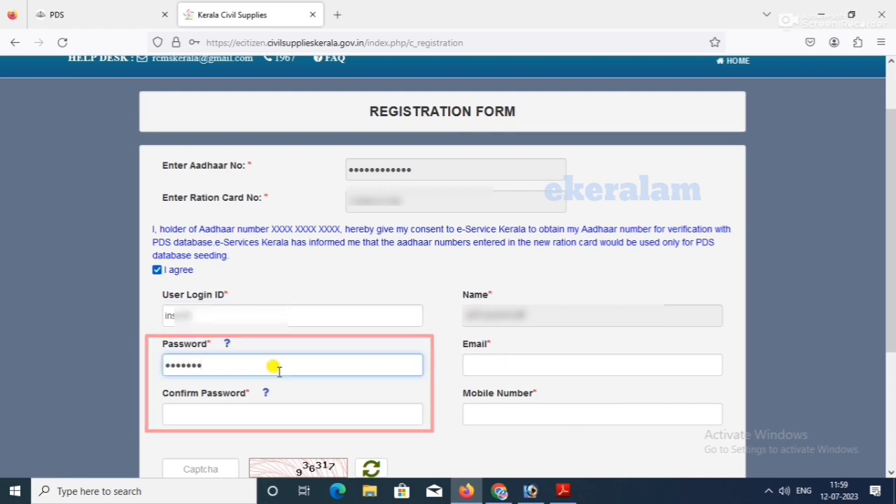
{"action": "type", "text": "••"}
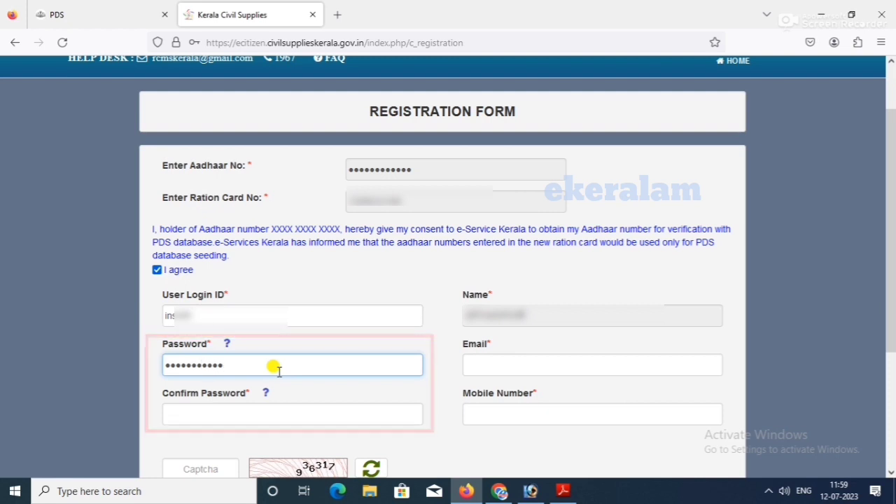
{"action": "left_click", "coordinate": [221, 410]}
{"action": "type", "text": "•"}
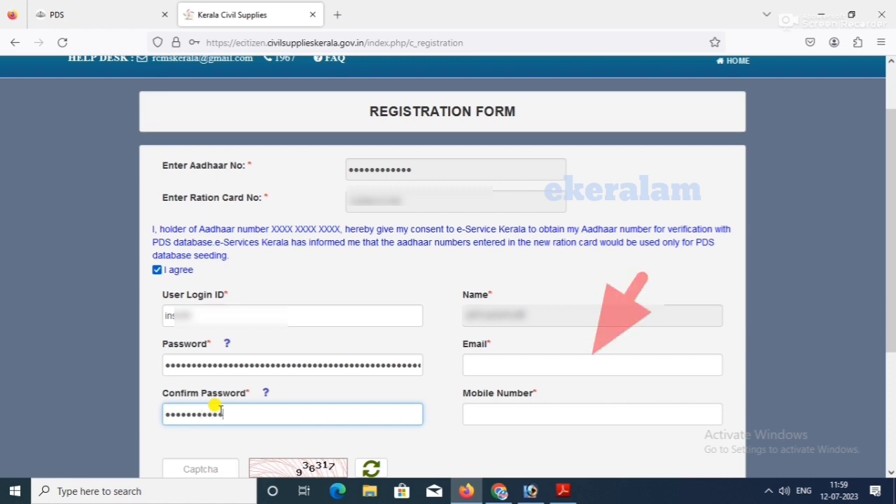
Step: Fill in the contact's Gmail e-mail address on the registration form
{"action": "left_click", "coordinate": [480, 369]}
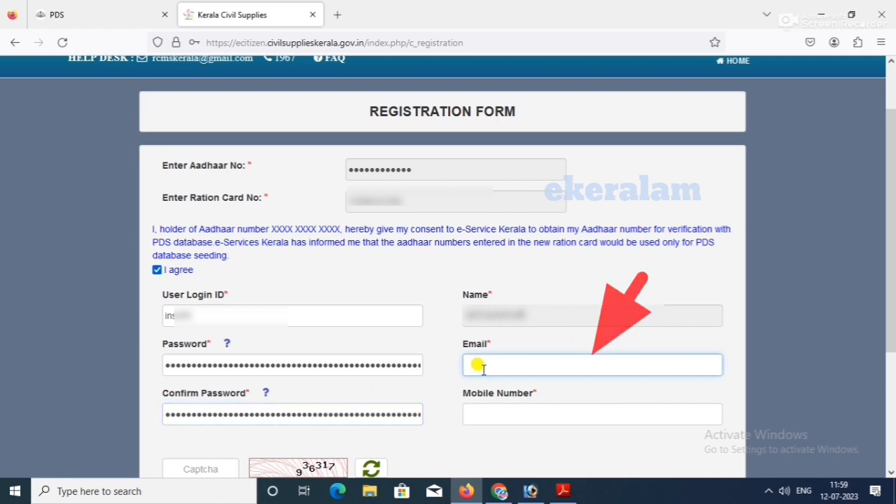
{"action": "key", "text": "ctrl+v"}
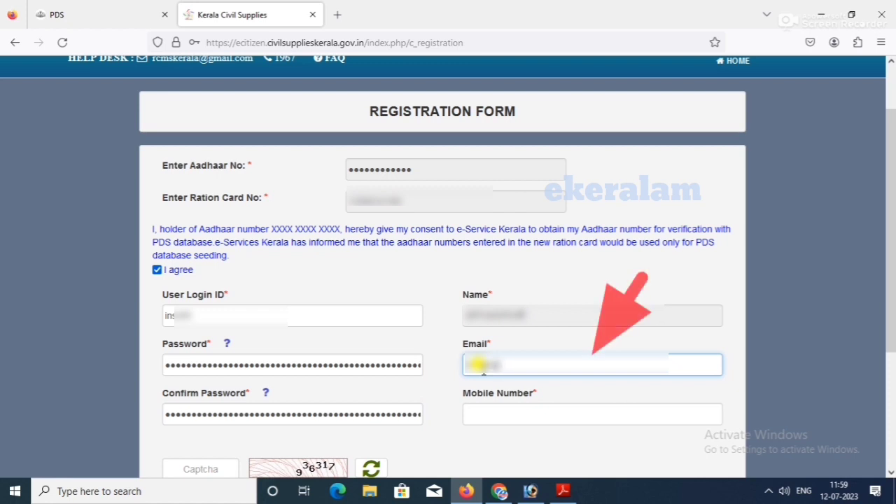
{"action": "type", "text": "@gma"}
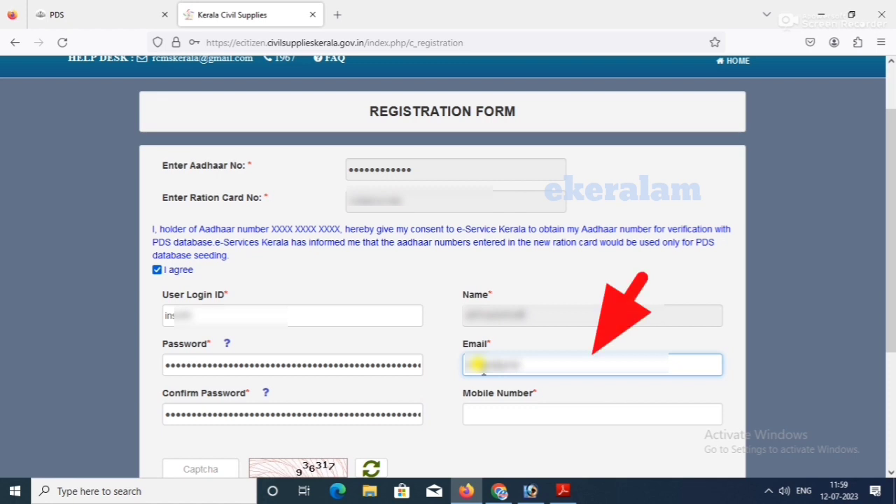
{"action": "type", "text": "il.com"}
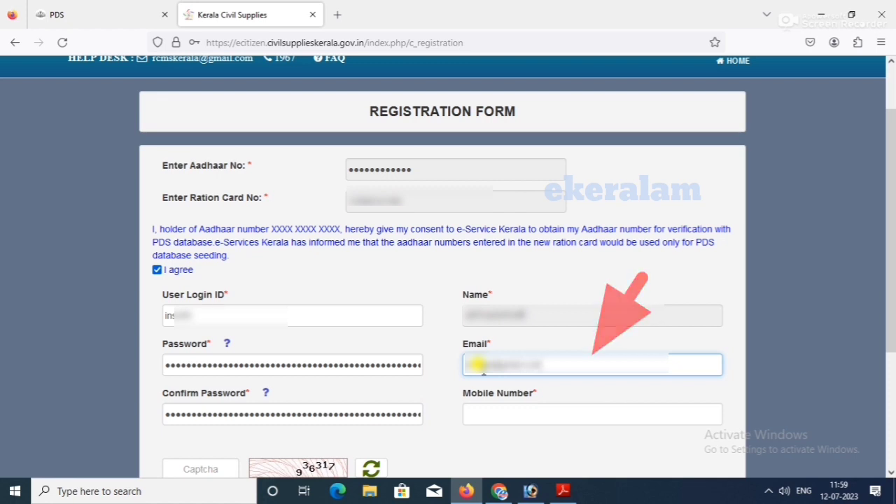
Step: Enter the mobile number and fill in the captcha code 936317
{"action": "left_click", "coordinate": [475, 406]}
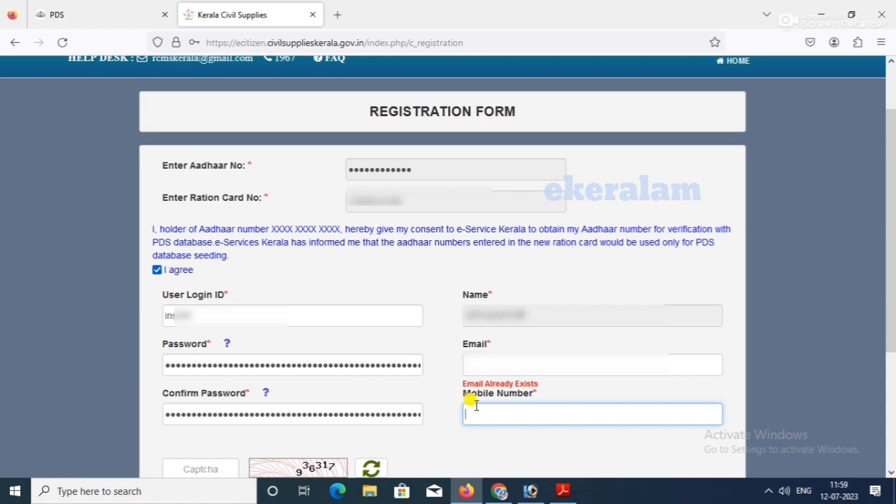
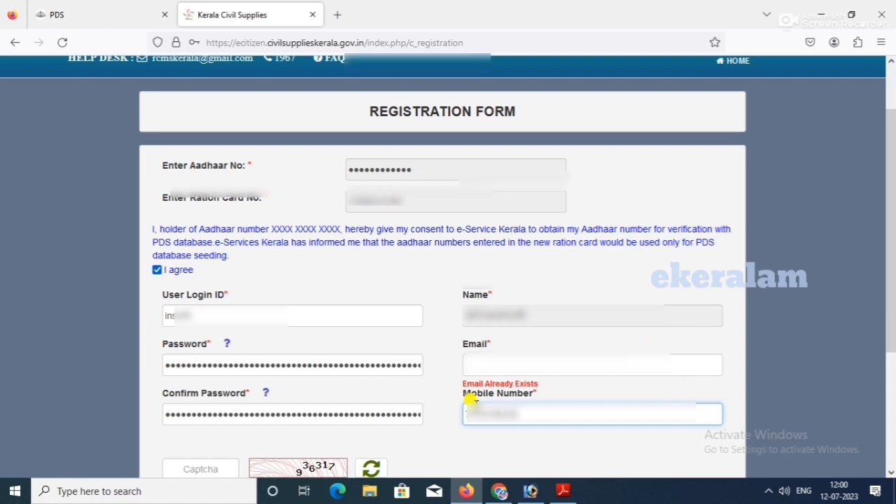
{"action": "scroll", "coordinate": [470, 399], "scroll_direction": "down", "scroll_amount": 3}
{"action": "left_click", "coordinate": [174, 339]}
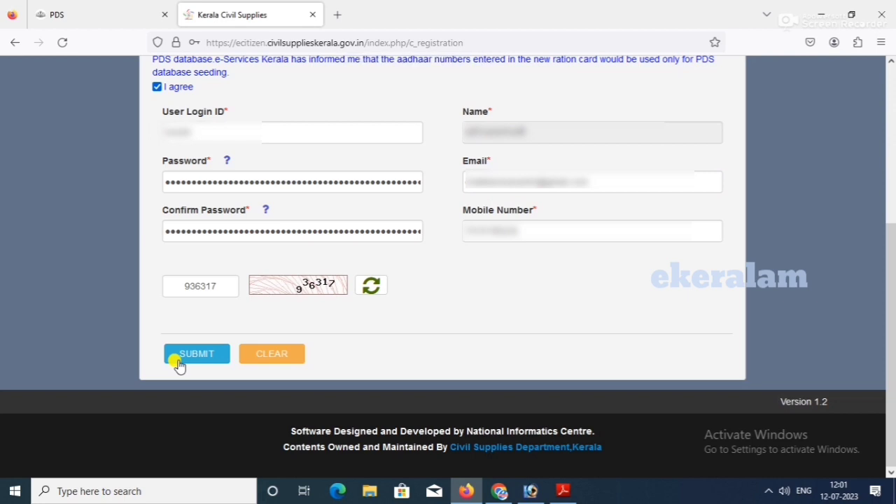
Step: Submit the registration form and acknowledge the 'Registration is Completed' message
{"action": "left_click", "coordinate": [178, 363]}
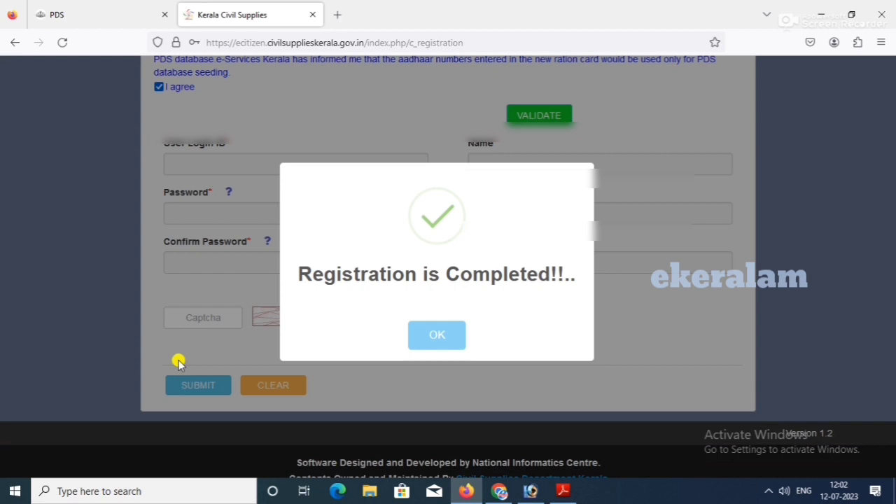
{"action": "left_click", "coordinate": [452, 341]}
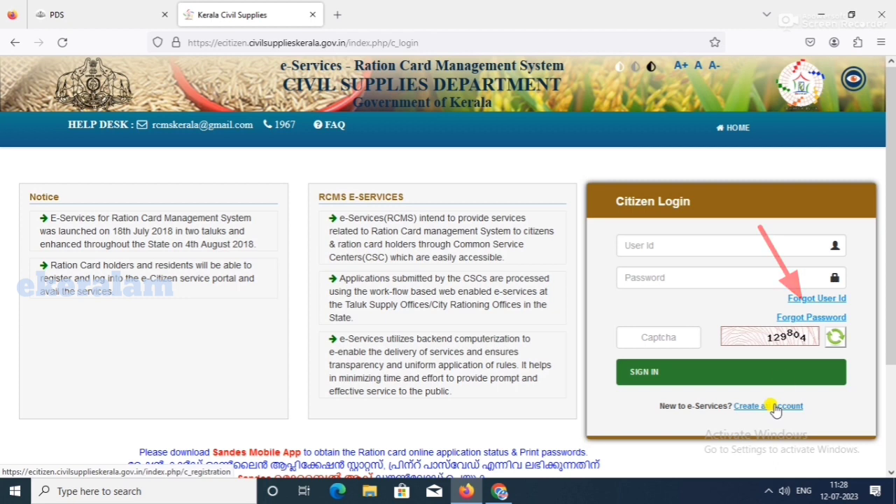
Step: Use Forgot User Id to e-mail the user ID to the registered address, then close it
{"action": "left_click", "coordinate": [812, 299]}
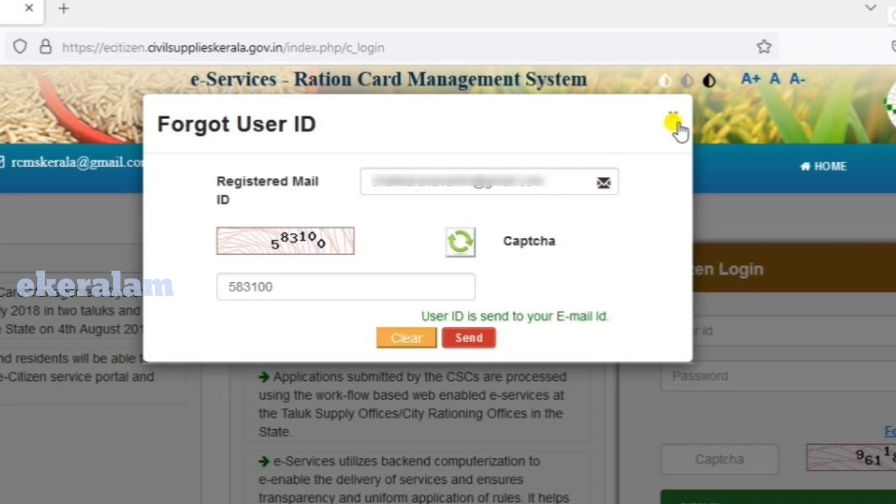
{"action": "left_click", "coordinate": [673, 123]}
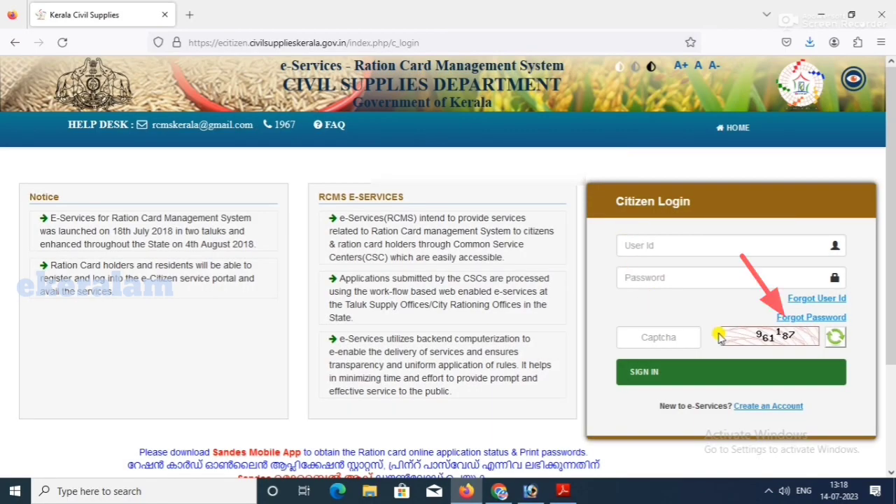
Step: Open Forgot Password and clear its user ID and mail entries
{"action": "left_click", "coordinate": [796, 319]}
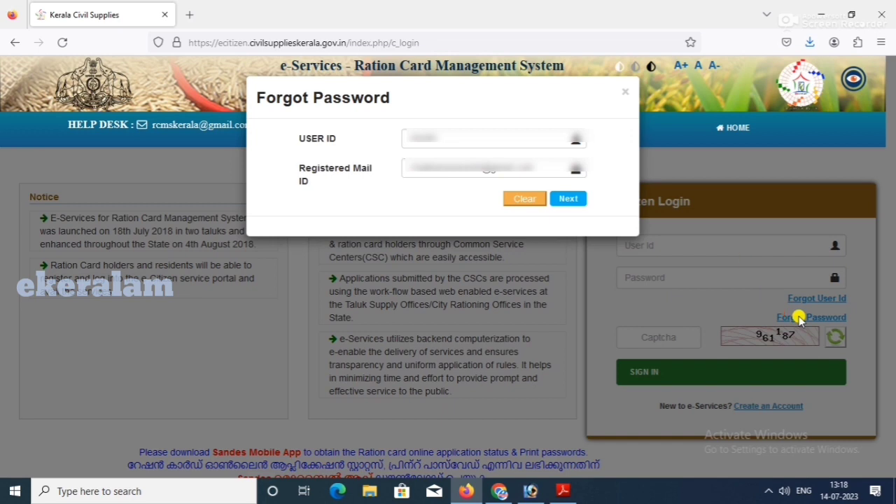
{"action": "left_click", "coordinate": [527, 201]}
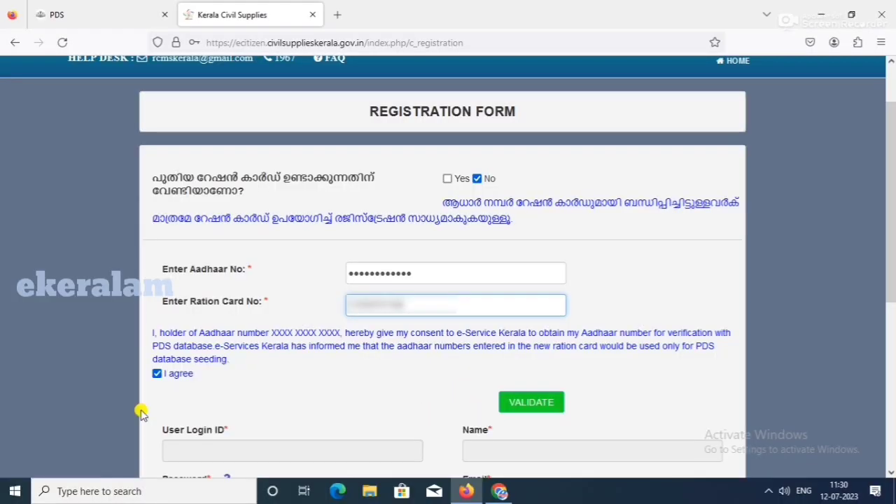
Step: Untick and re-tick the Aadhaar 'I agree' consent box, bringing up the 'already registered' alert
{"action": "left_click", "coordinate": [156, 376]}
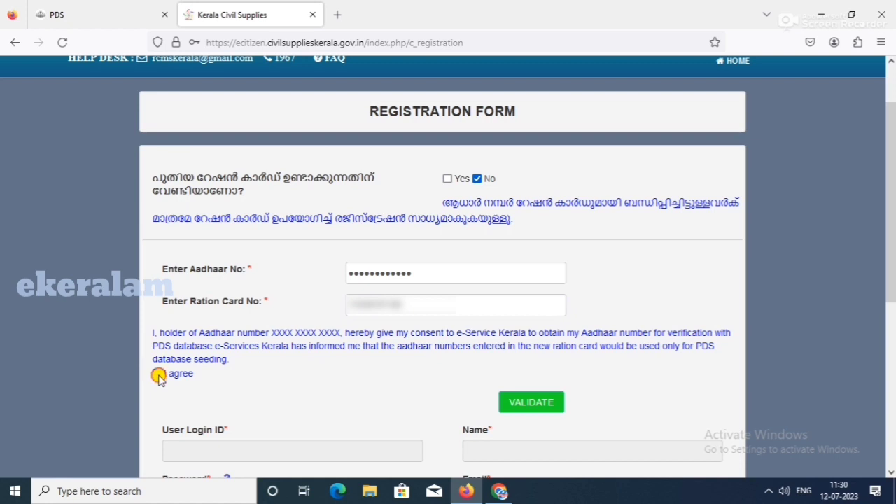
{"action": "left_click", "coordinate": [156, 375]}
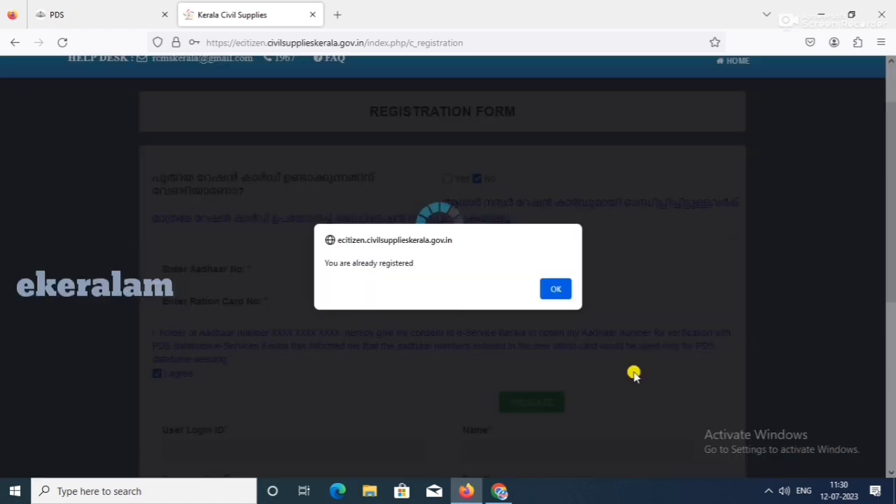